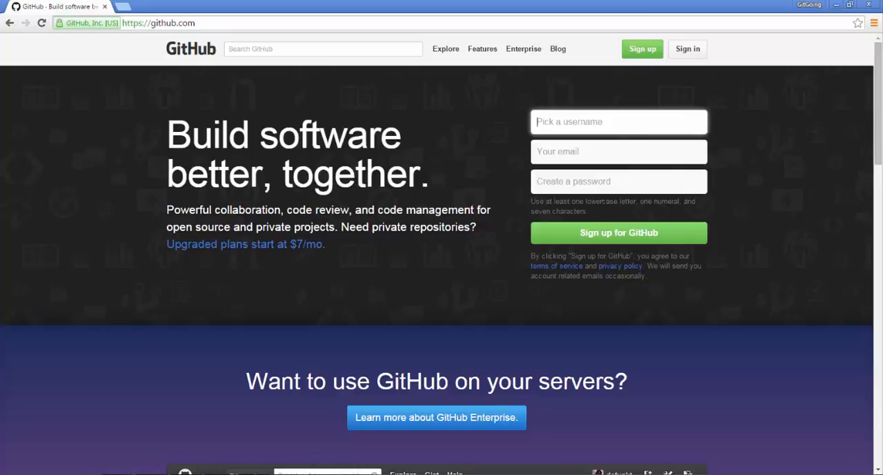
- Start a new repository from the GitHub home page and name it lightsout
click(643, 50)
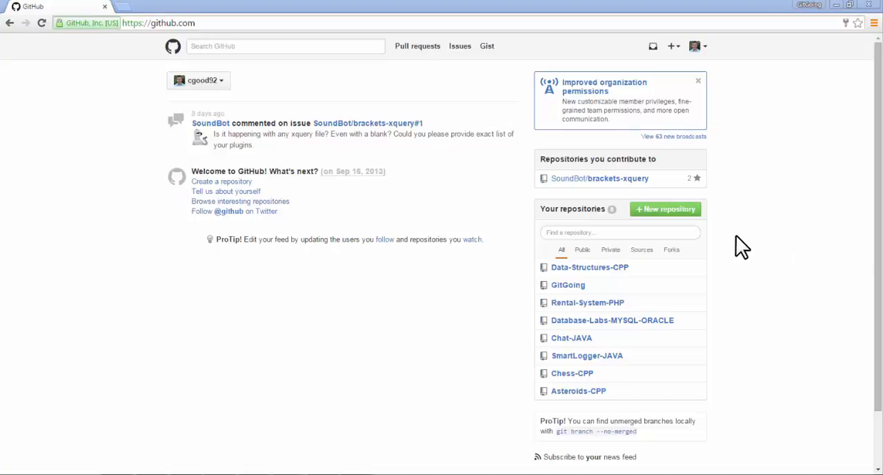
click(674, 211)
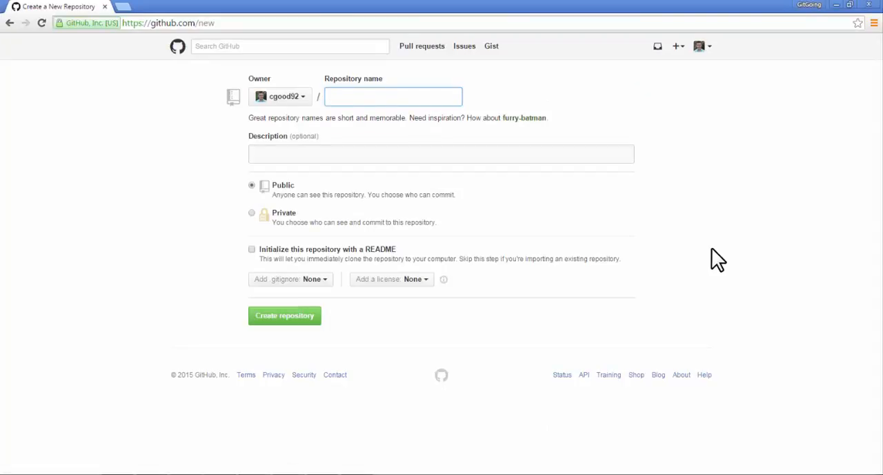
text(lightsout)
key(Tab)
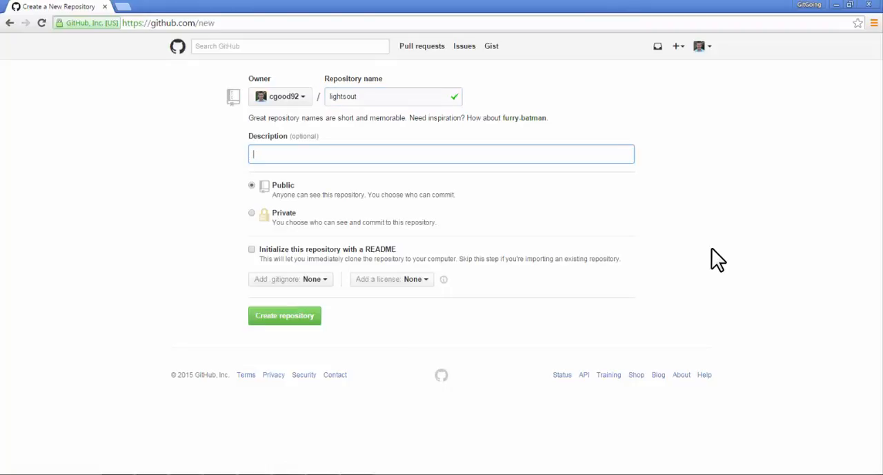
- Enter the repository description 'This is a project for my CIT 360 class, the game of "Lights Out"'
text(This is a project for my CI)
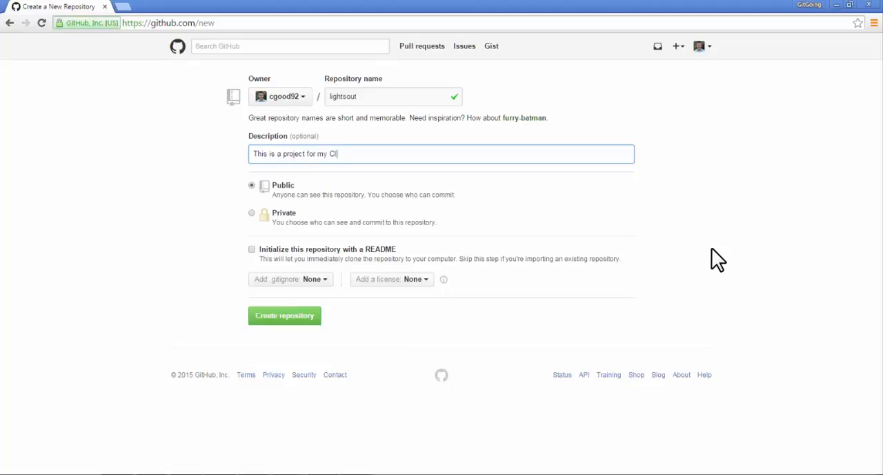
text(T 360 class, the game of )
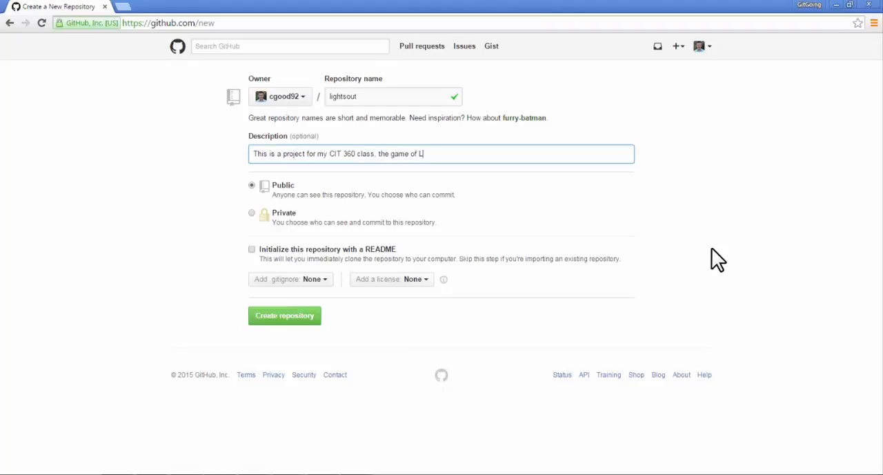
text("Lights Out")
- Choose the Java .gitignore template and create the public repository
click(323, 280)
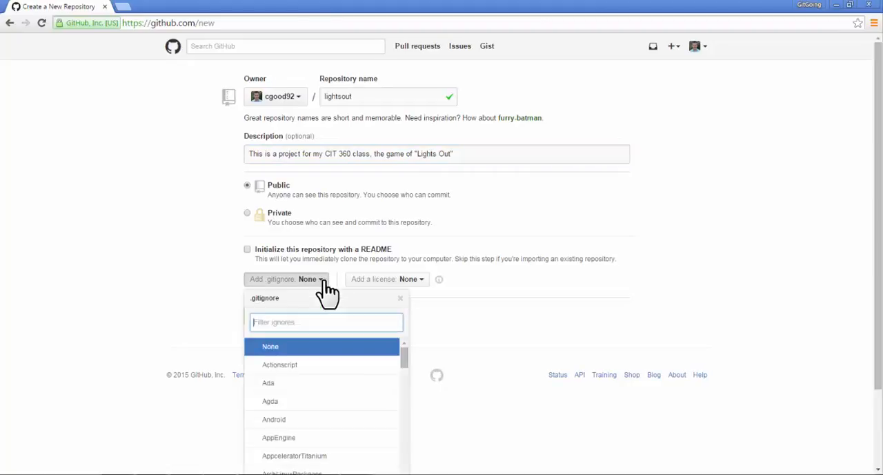
scroll(320, 386, down, 3)
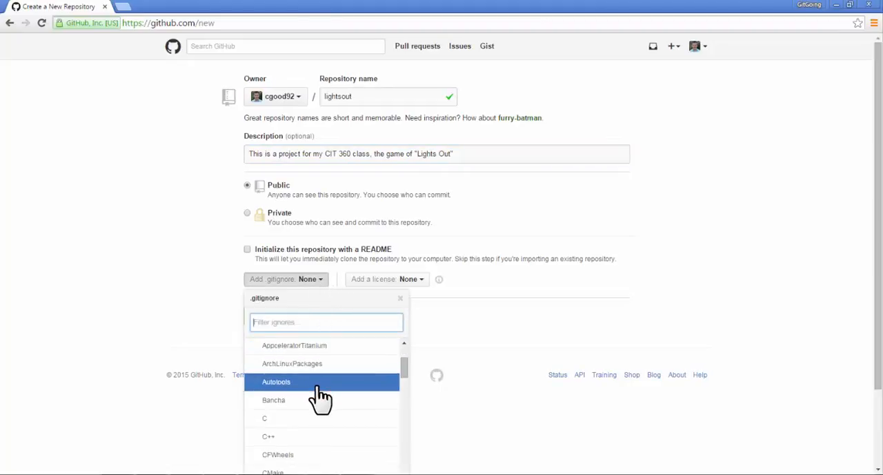
scroll(321, 405, down, 2)
scroll(319, 405, down, 6)
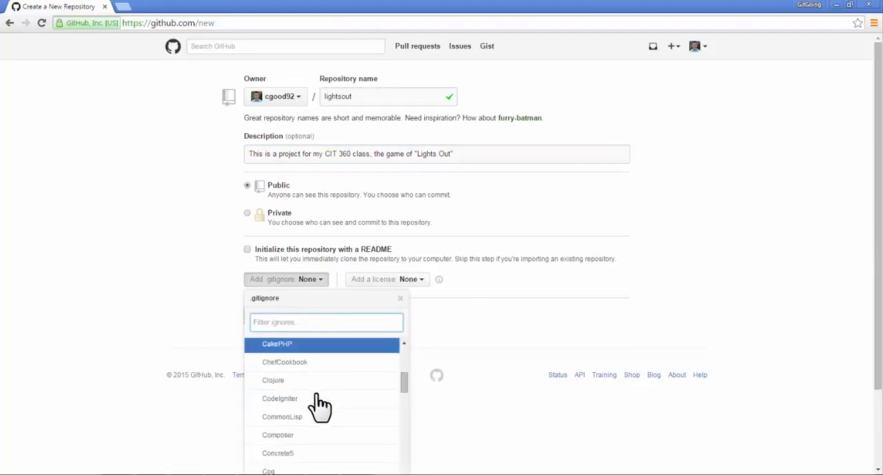
scroll(319, 407, down, 3)
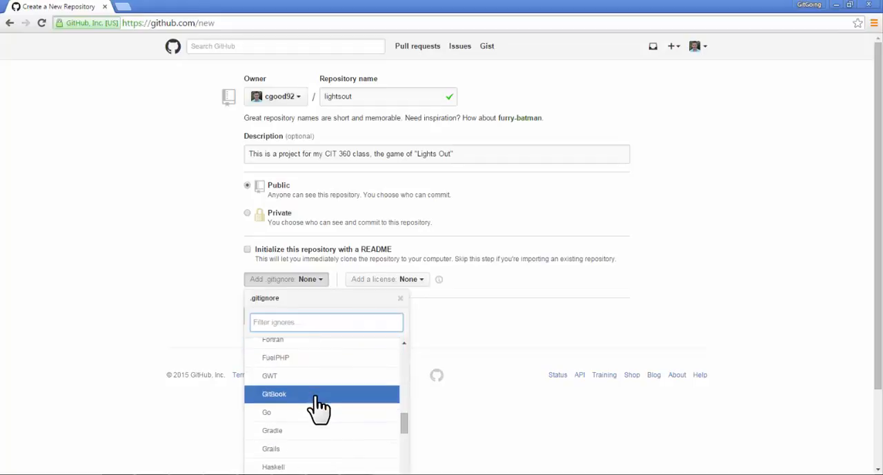
click(310, 410)
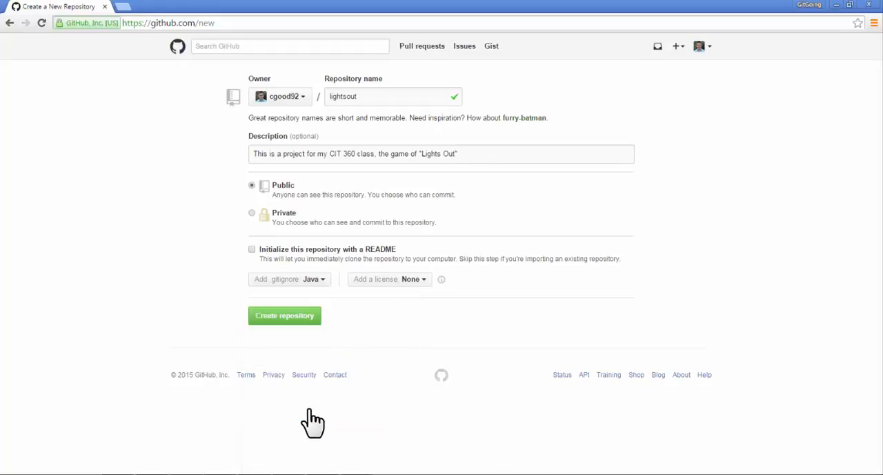
click(304, 319)
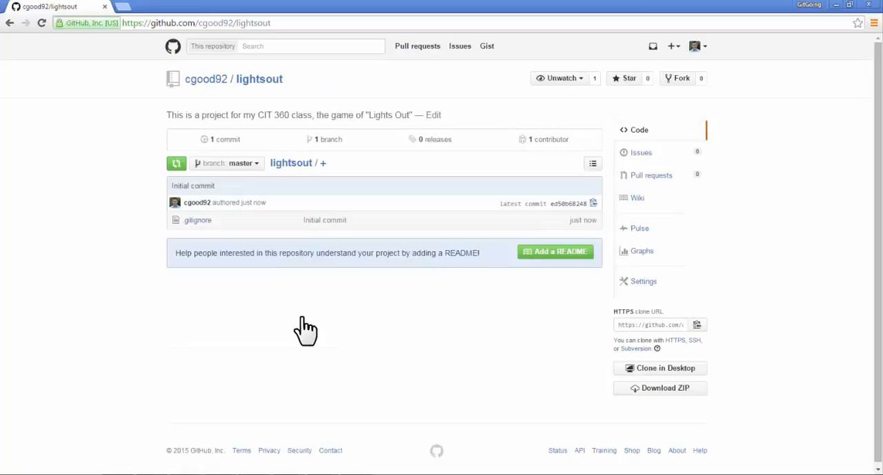
- Open the lightsout repository from the profile's repository list and copy its HTTPS clone URL
key(alt+Tab)
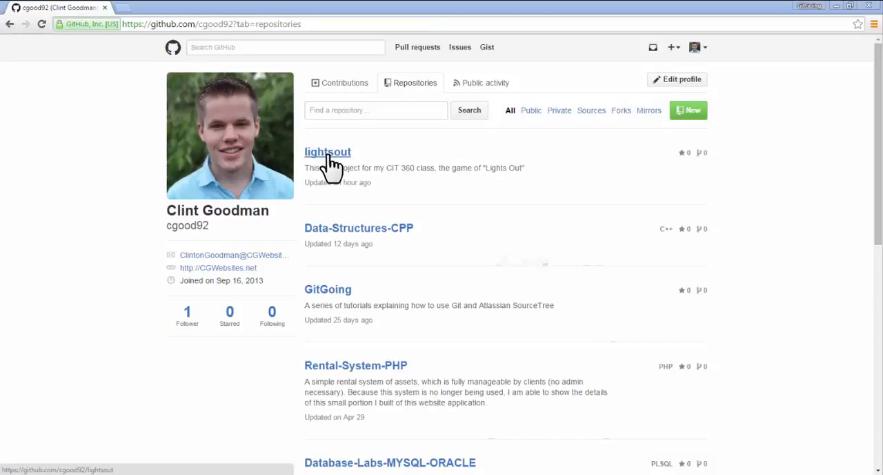
click(329, 156)
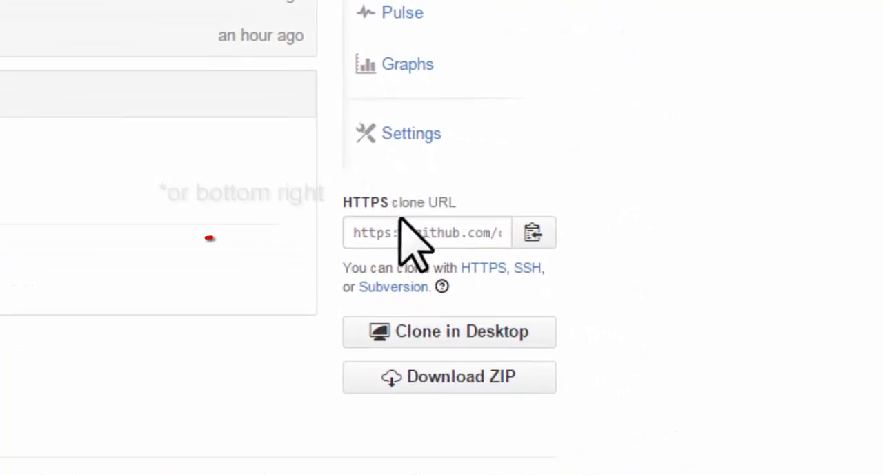
click(533, 231)
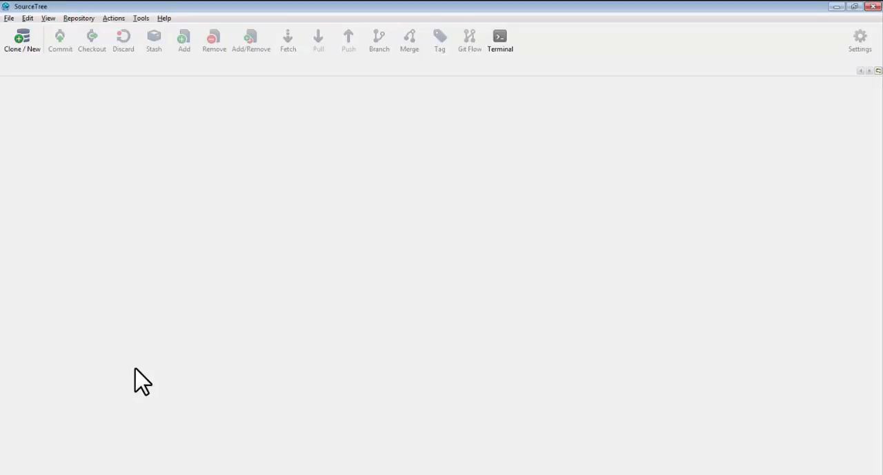
- Switch to SourceTree and start a repository clone with the copied lightsout.git URL as the source
click(9, 18)
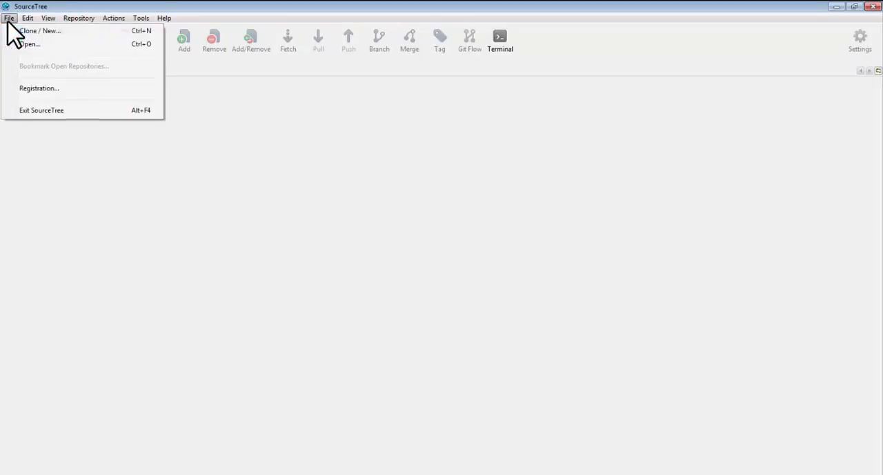
click(19, 31)
key(ctrl+v)
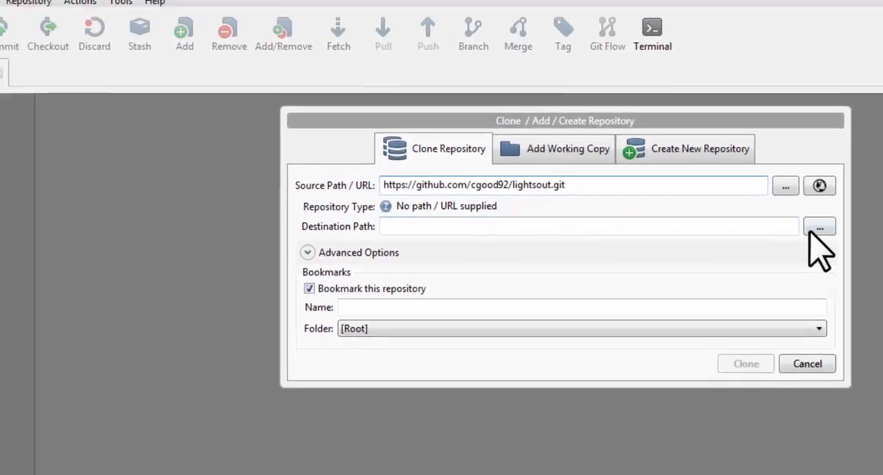
- Clone the repository into C:\development\lightsout and show its commit history
click(820, 226)
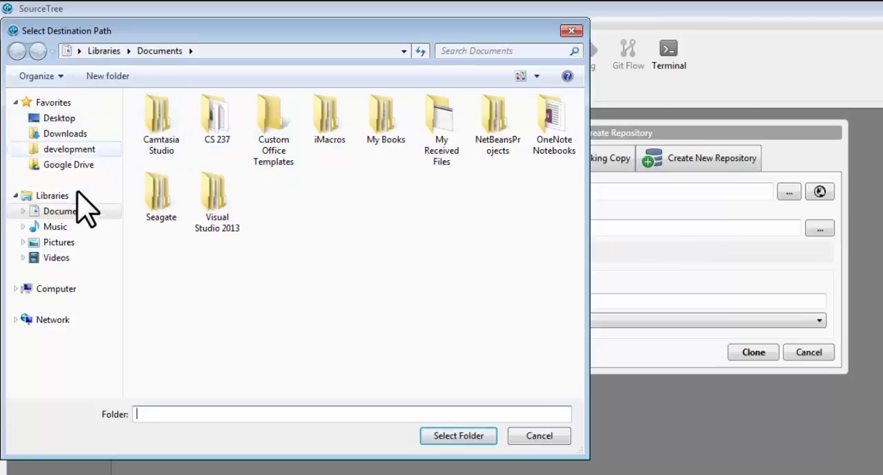
click(32, 290)
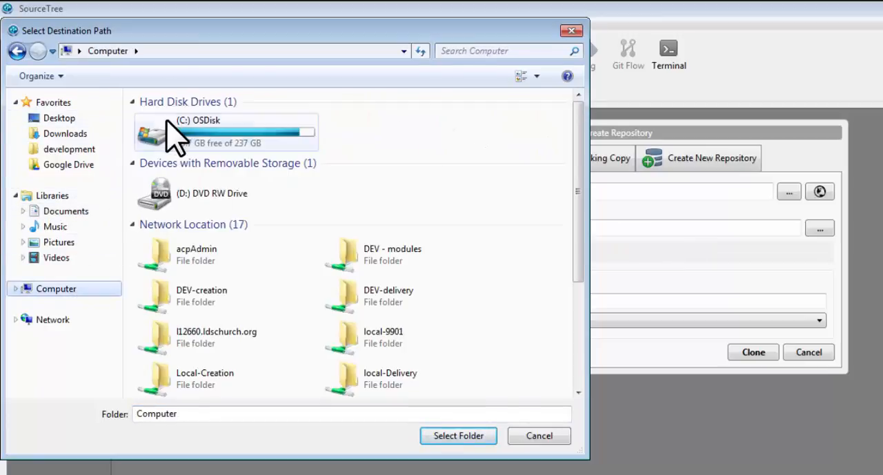
double_click(167, 120)
double_click(188, 166)
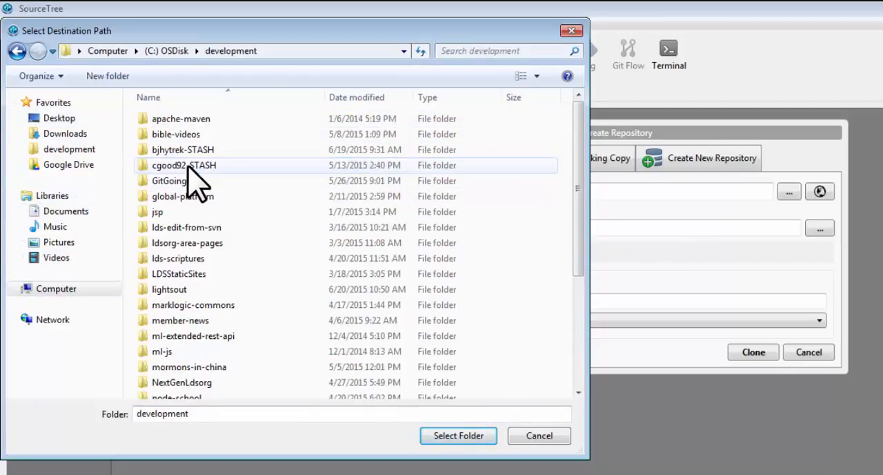
double_click(191, 289)
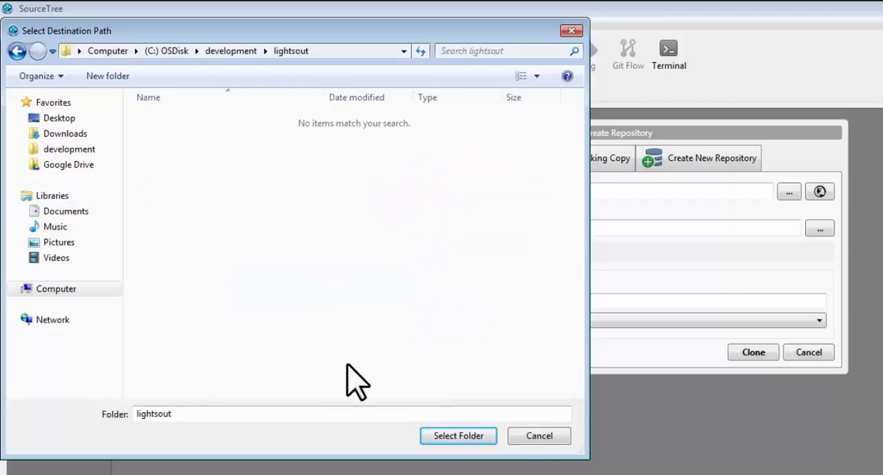
click(478, 438)
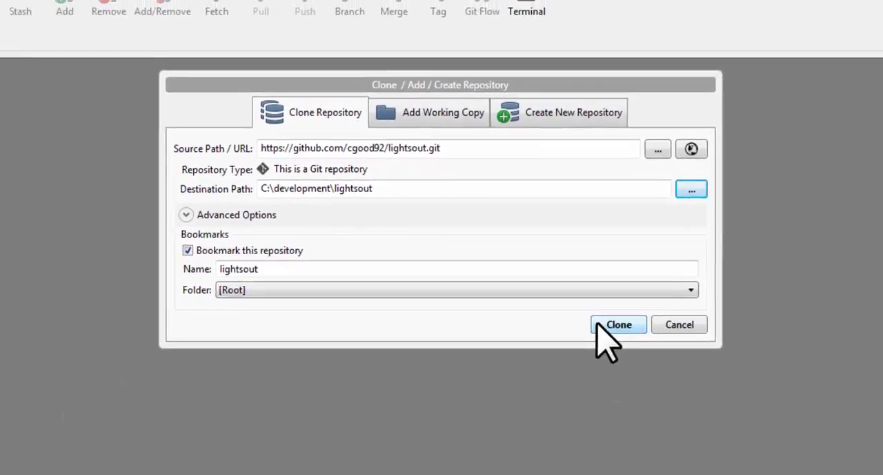
click(675, 416)
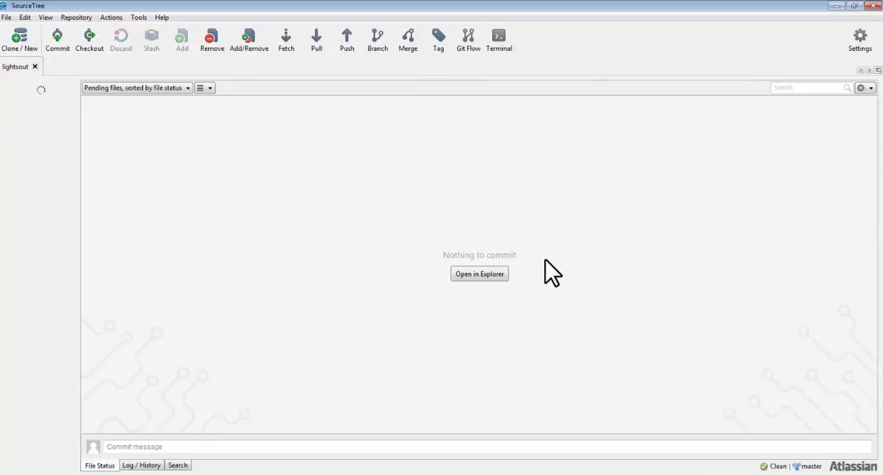
click(141, 465)
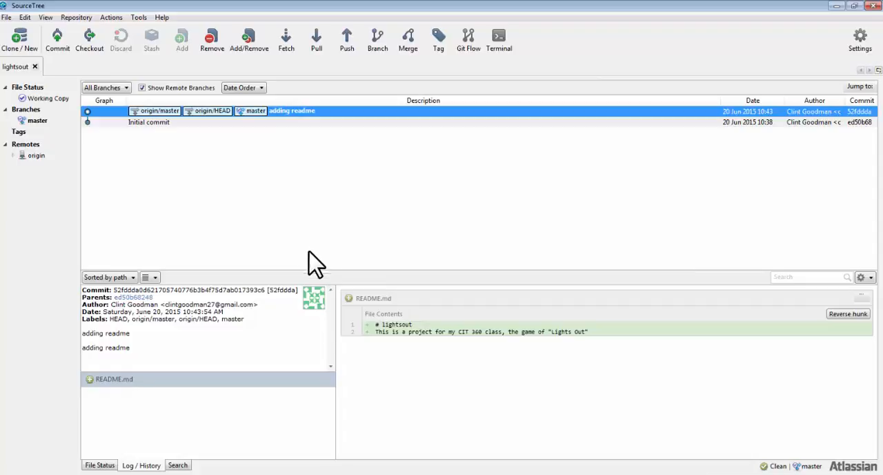
- Switch to Windows Explorer and create an empty text document named test.txt in the lightsout folder
click(364, 474)
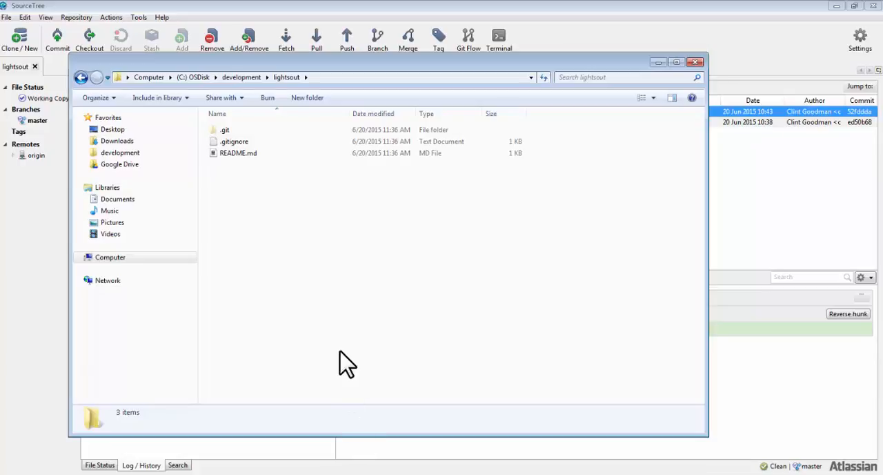
right_click(334, 218)
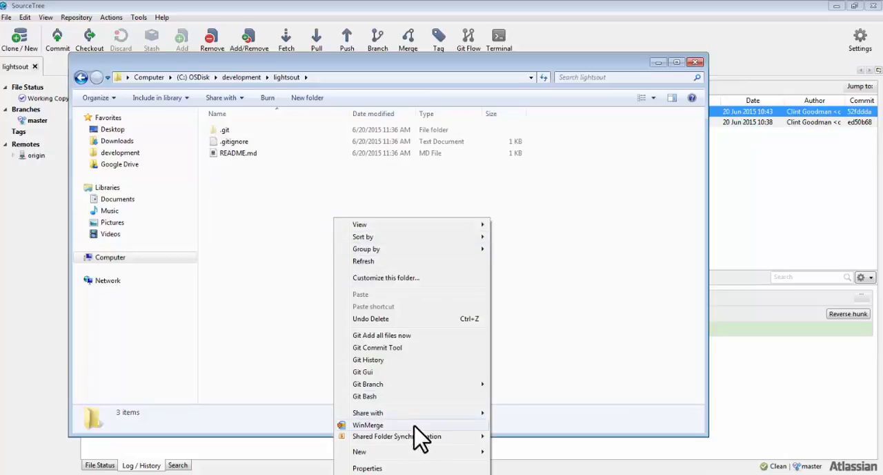
mouse_move(465, 451)
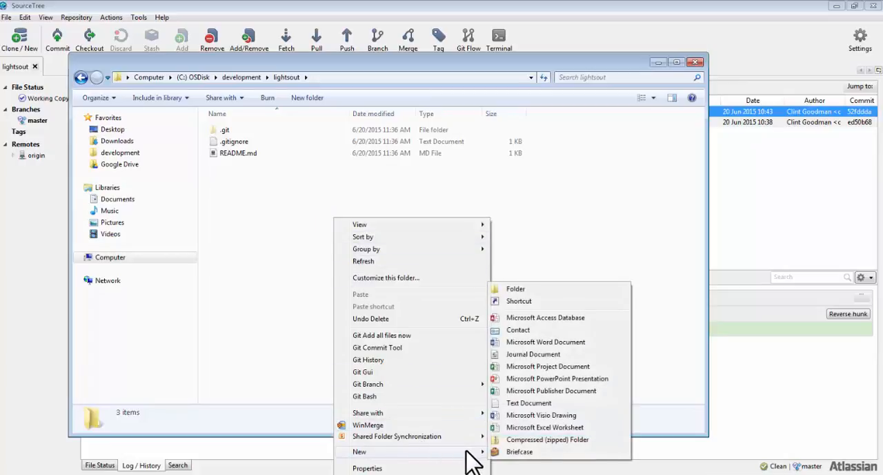
click(528, 403)
text(test.txt)
key(Return)
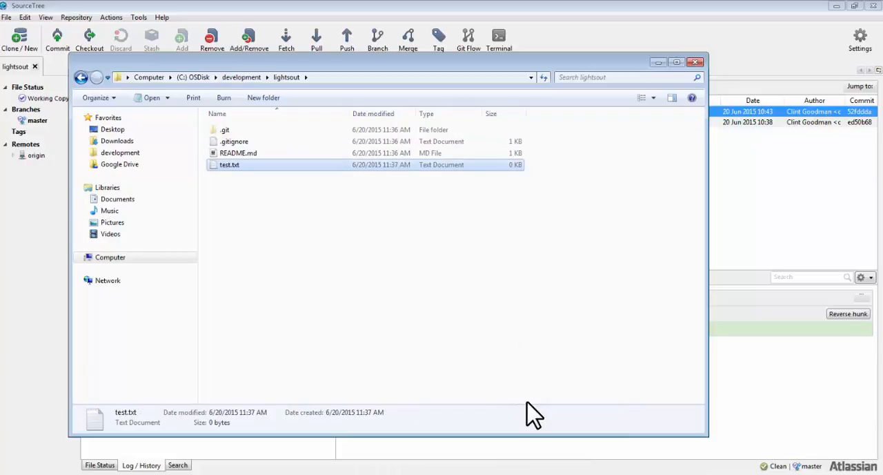
- Return to SourceTree and inspect the uncommitted changes, selecting test.txt among the unstaged files
key(alt+Tab)
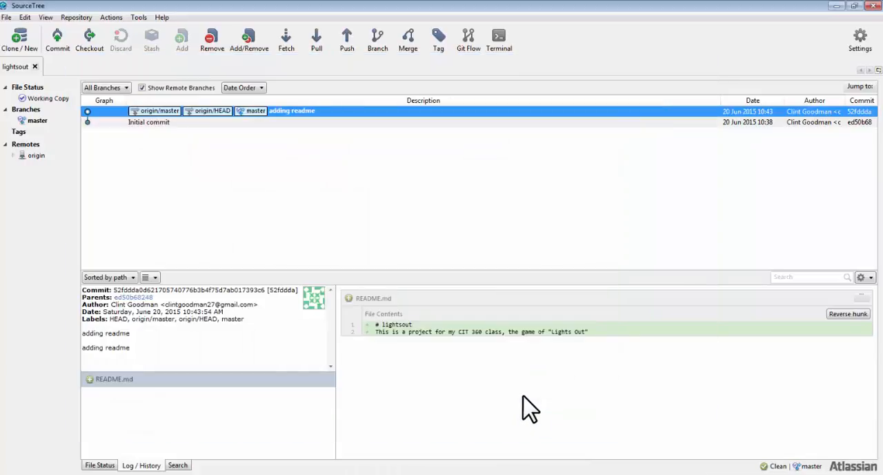
click(282, 113)
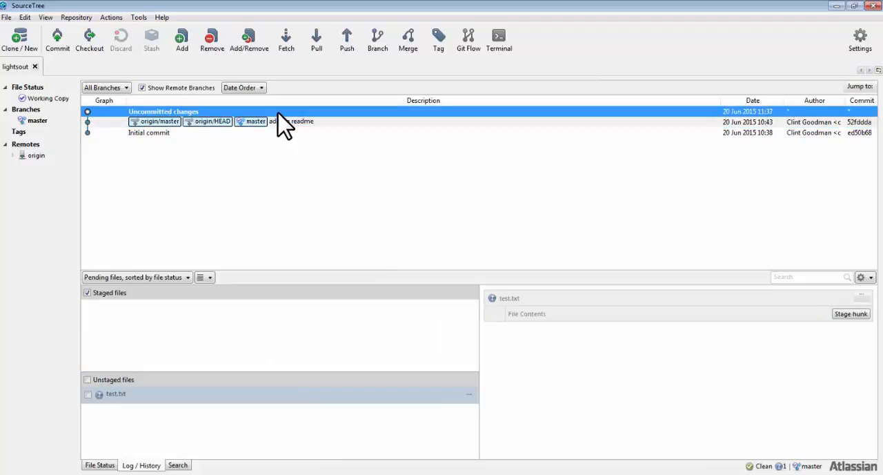
click(194, 398)
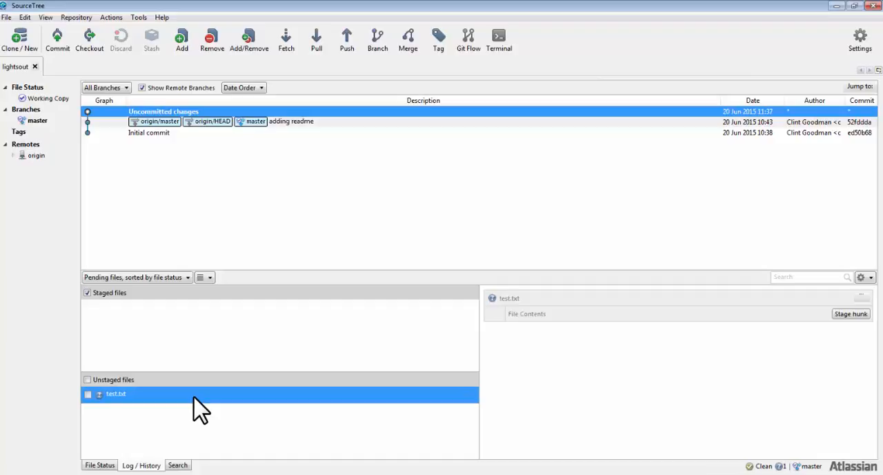
- Switch to Windows Explorer and delete test.txt from the lightsout folder
key(alt+Tab)
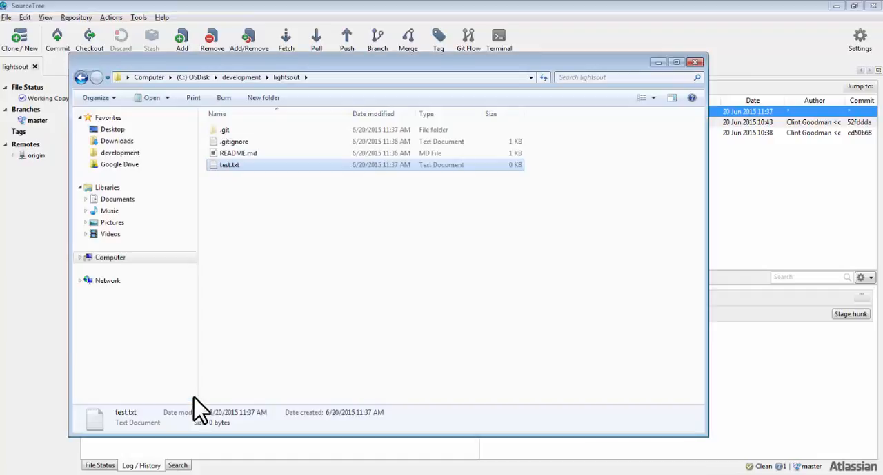
key(Delete)
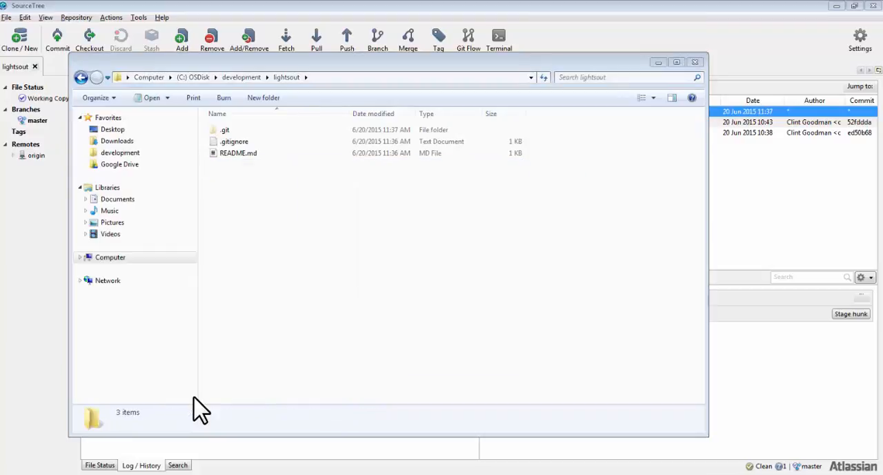
- Highlight the full hash of the "adding readme" commit in SourceTree and return to the lightsout folder in Windows Explorer
key(alt+Tab)
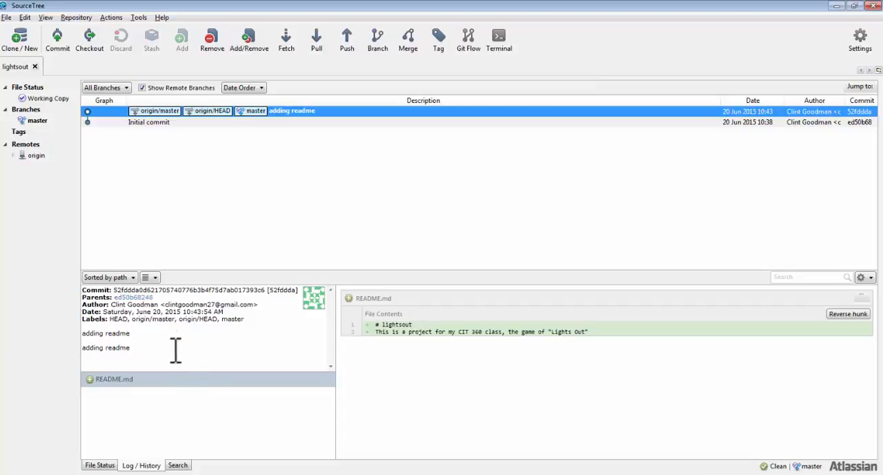
drag(128, 288, 270, 290)
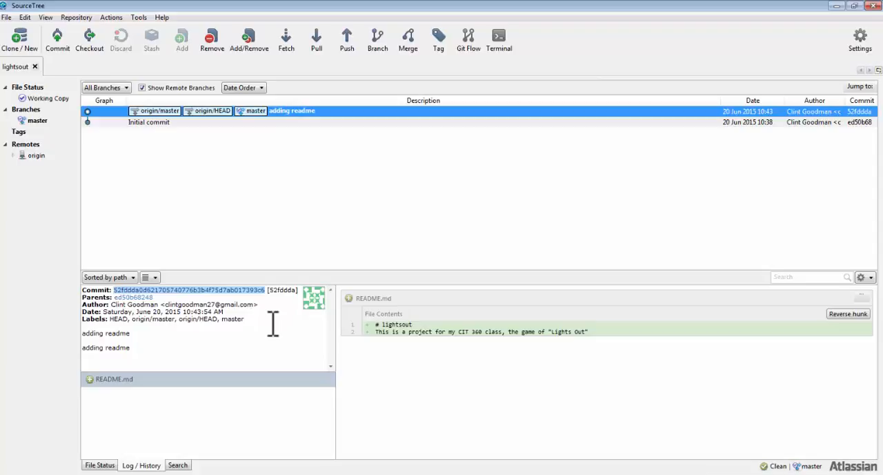
key(alt+Tab)
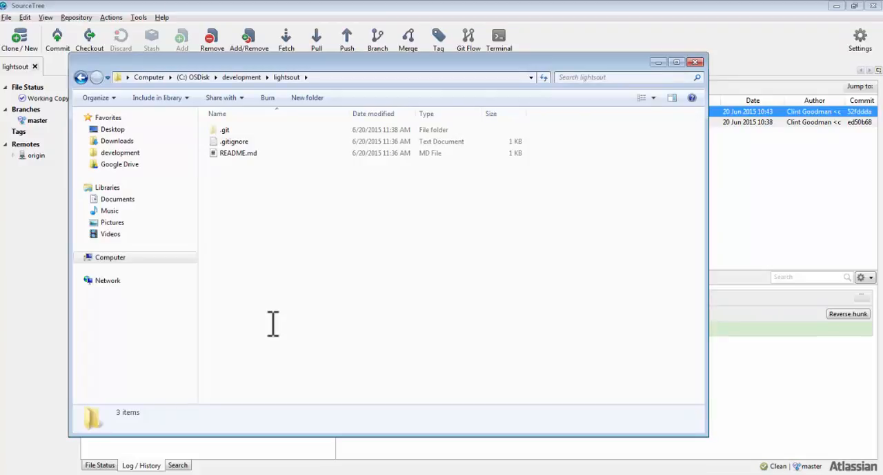